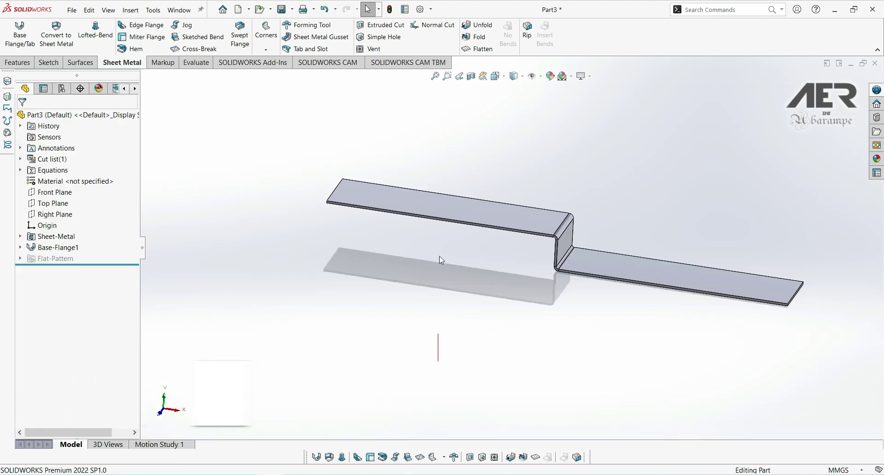
- Orbit and zoom around Part3 to inspect its stepped profile and two rounded jog bends
middle_click_drag(439, 252, 562, 221)
middle_click_drag(740, 320, 740, 283)
middle_click_drag(505, 238, 439, 239)
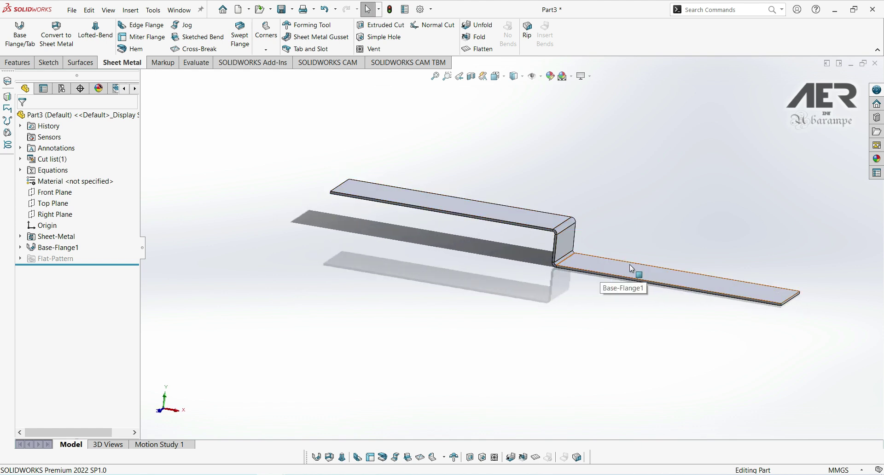
scroll(632, 268, "down", 2)
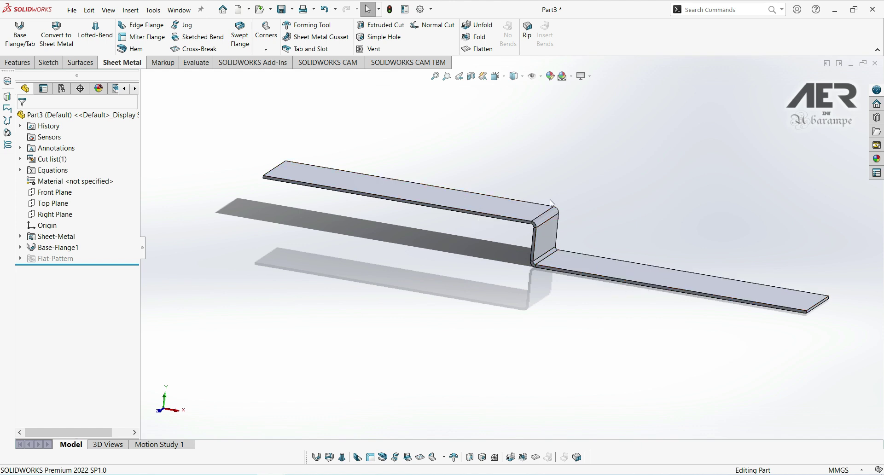
scroll(587, 271, "down", 2)
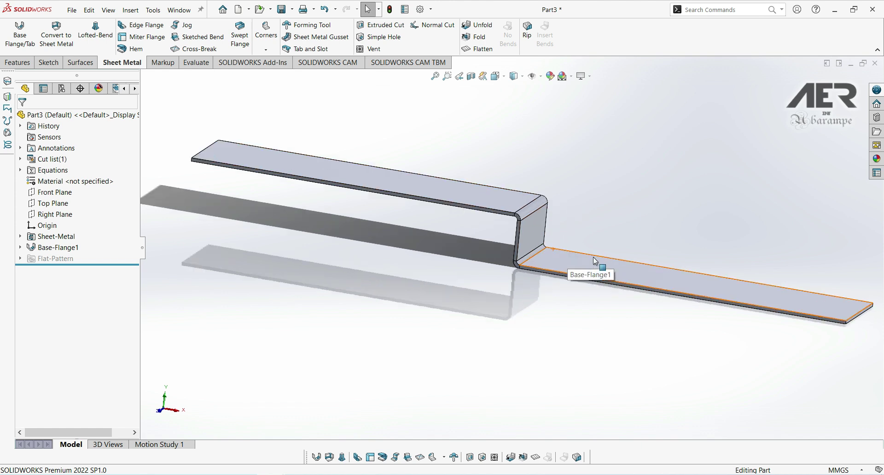
scroll(592, 257, "down", 4)
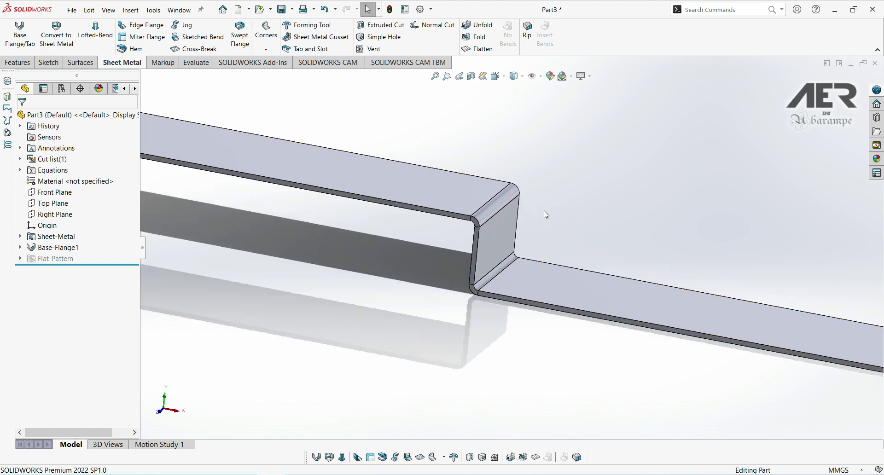
middle_click_drag(539, 219, 542, 223)
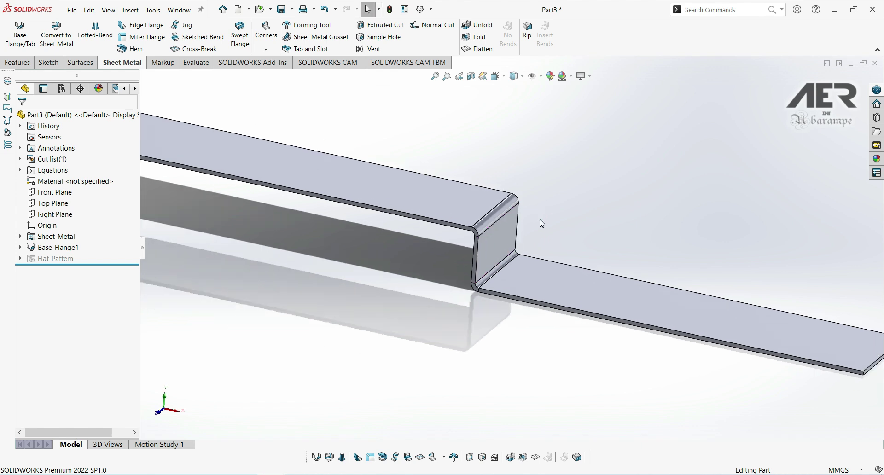
scroll(434, 229, "down", 1)
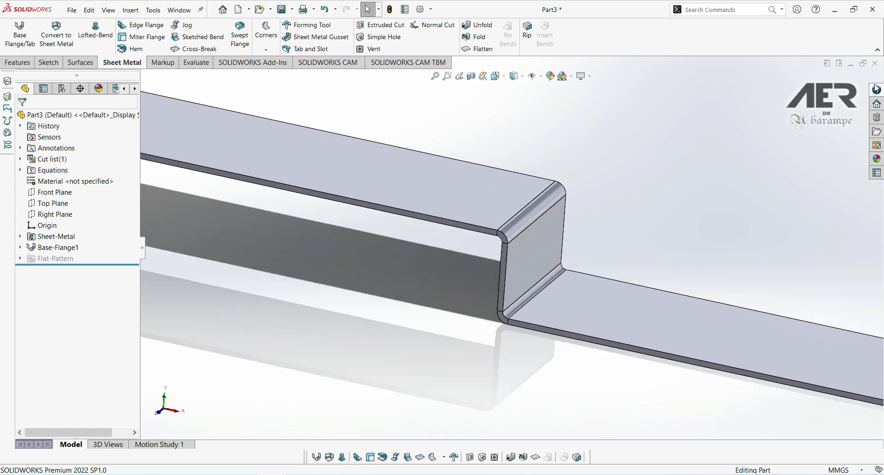
- Close the Part3 example without saving its changes
left_click(874, 63)
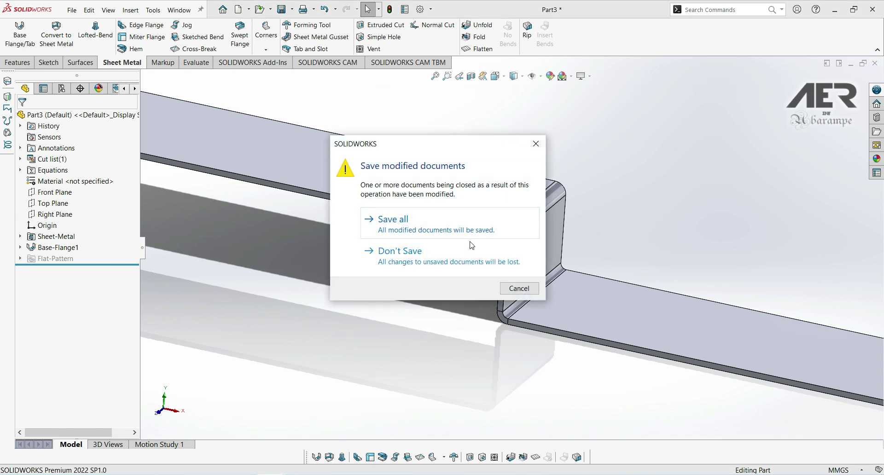
left_click(418, 267)
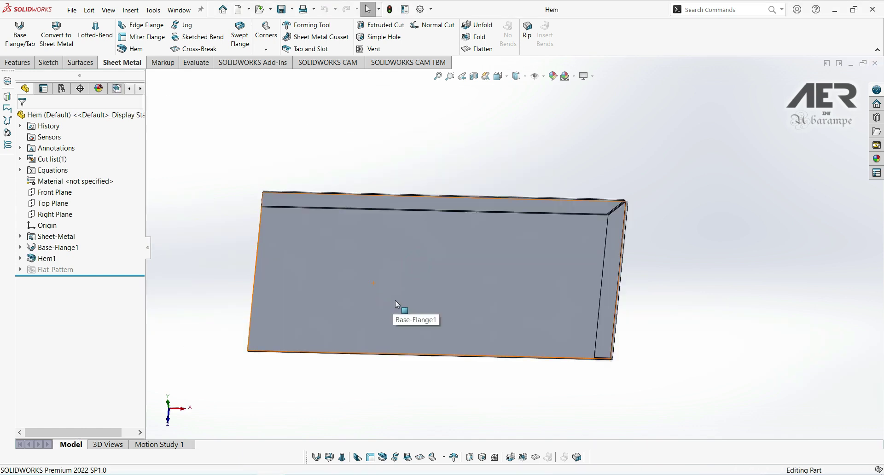
scroll(488, 264, "down", 1)
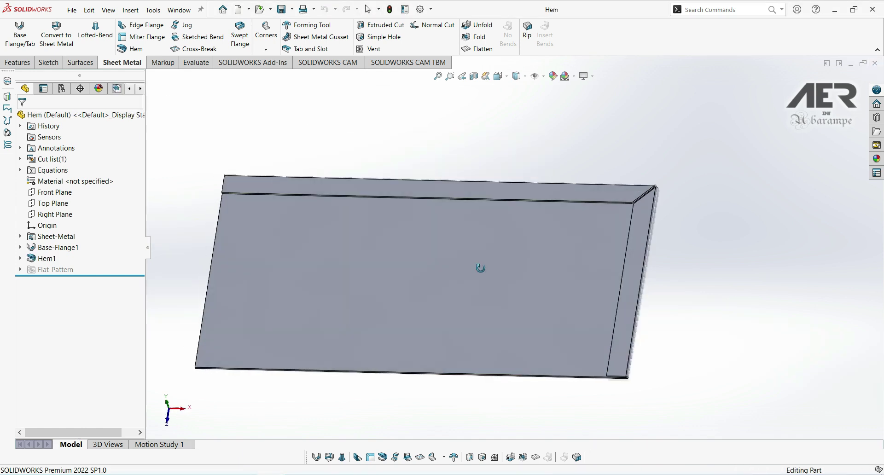
- Select the Hem1 feature in the Hem part's FeatureManager tree and delete it
middle_click_drag(487, 271, 486, 276)
scroll(518, 260, "up", 2)
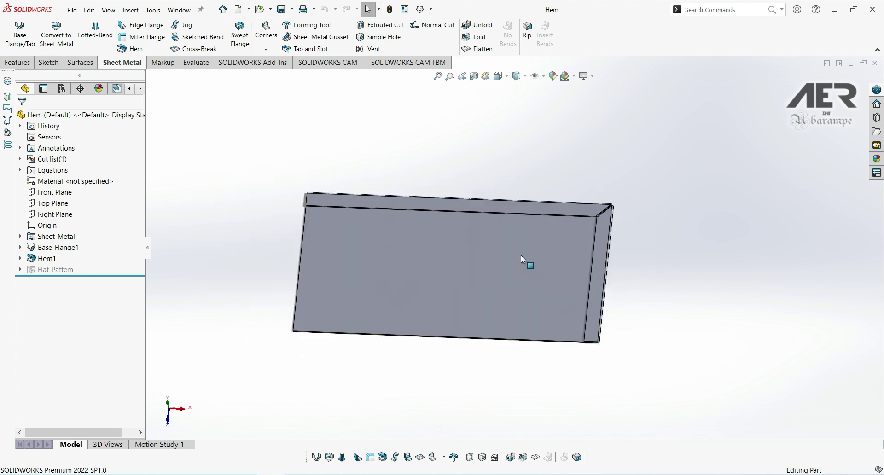
left_click(58, 260)
key("Delete")
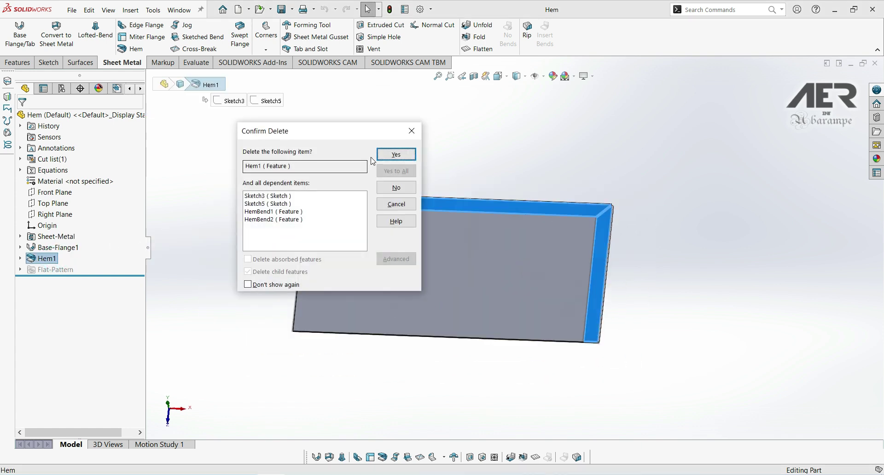
- Confirm deleting Hem1 and its dependents, then display the plate's 200 and 100 mm dimensions
left_click(396, 155)
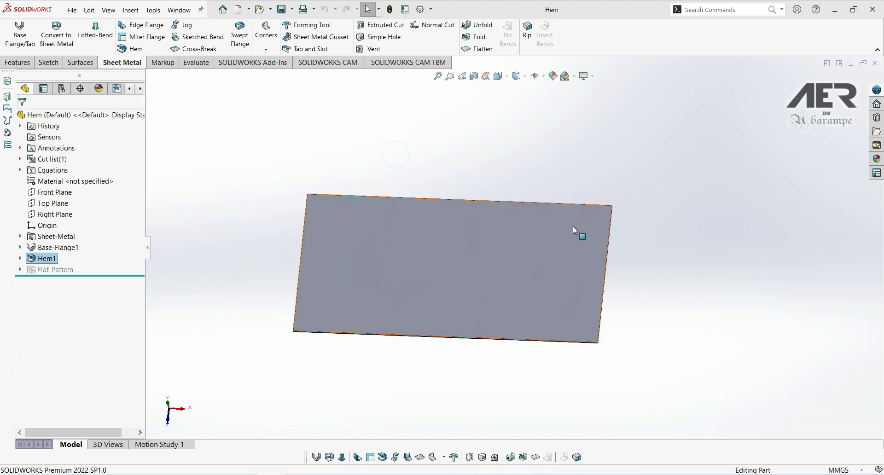
left_click(391, 224)
double_click(392, 206)
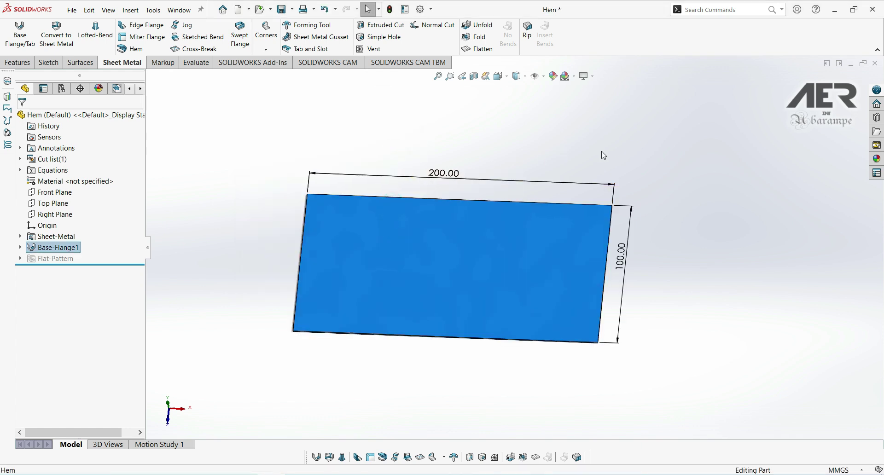
middle_click_drag(600, 229, 604, 241)
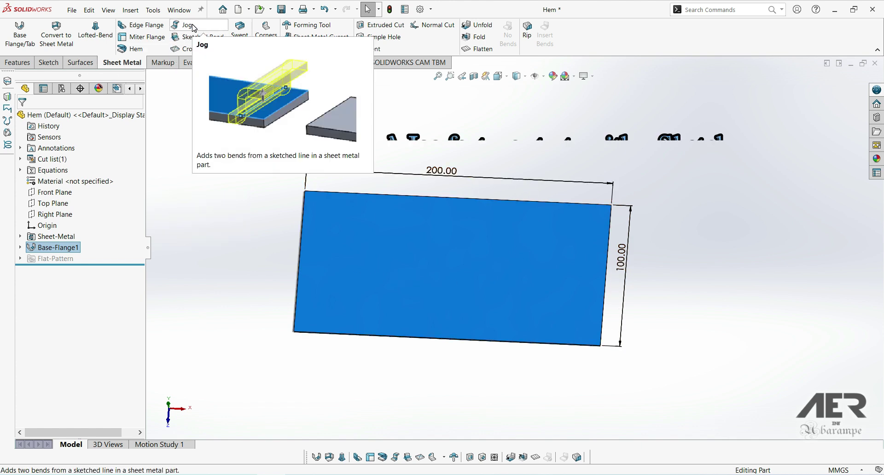
scroll(411, 174, "down", 1)
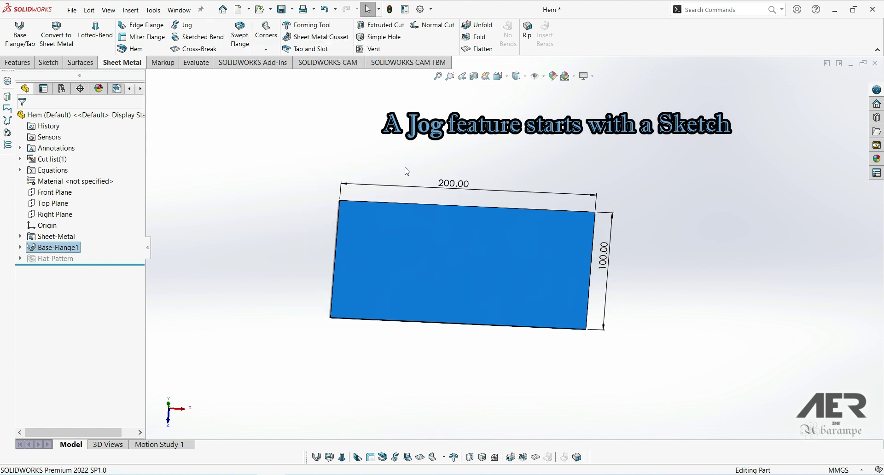
- Clear the selection and start a Sheet Metal Jog feature on the flat plate
left_click(285, 136)
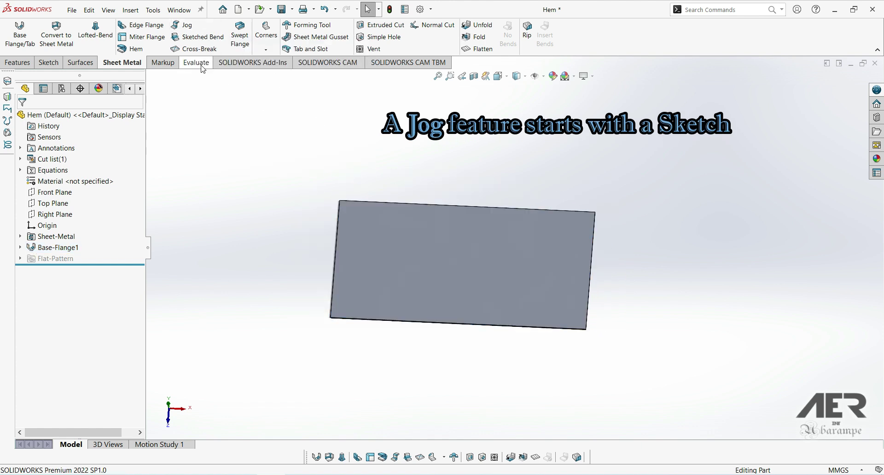
left_click(187, 27)
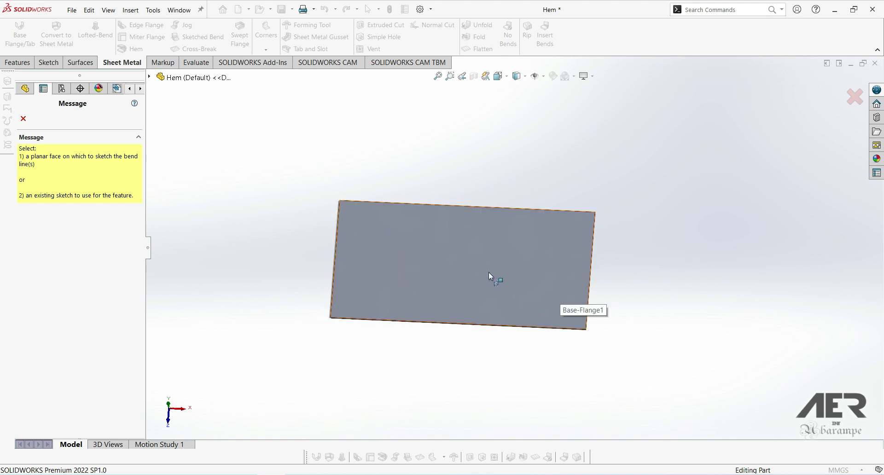
scroll(501, 245, "down", 2)
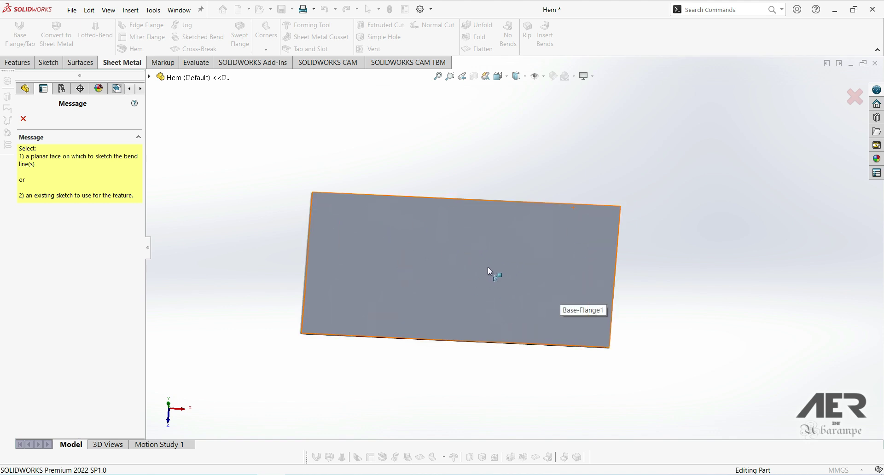
- Pick the plate's top face for the bend-line sketch and view it Normal To
left_click(540, 243)
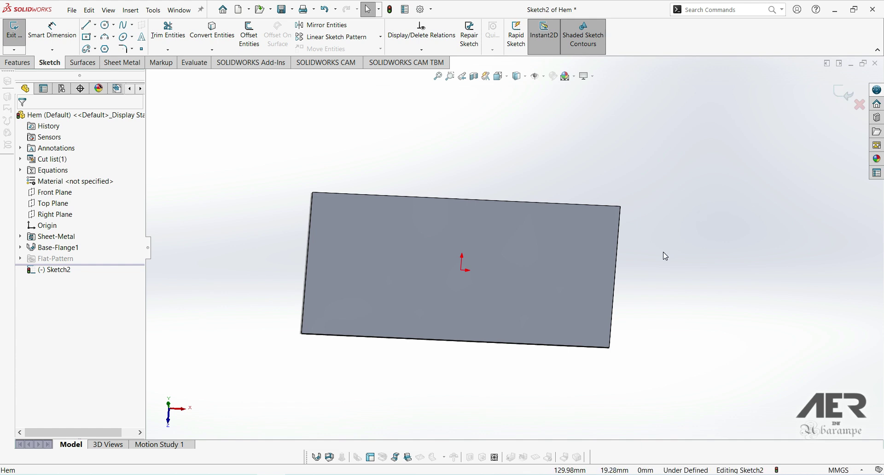
key("space")
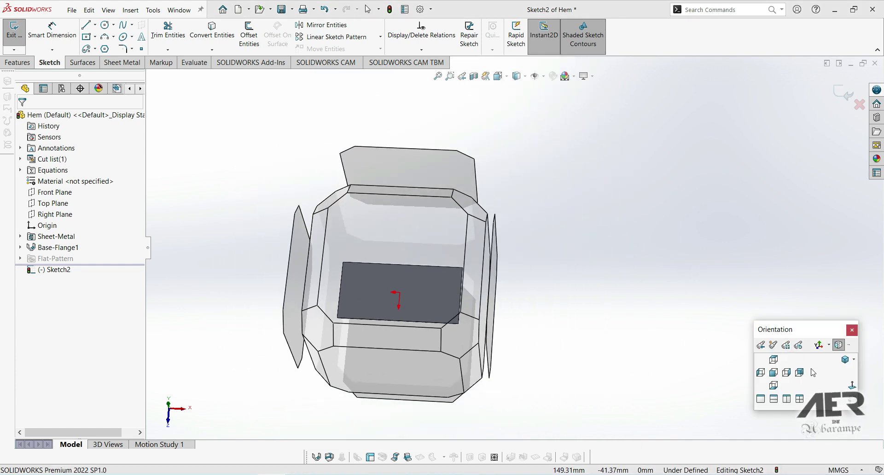
left_click(852, 385)
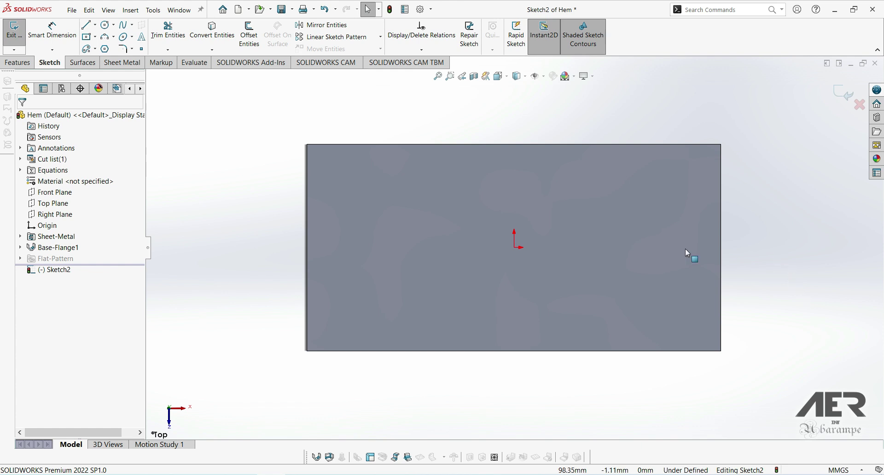
- Draw a vertical line across the plate from its top edge to its bottom edge
left_click(96, 25)
left_click(99, 32)
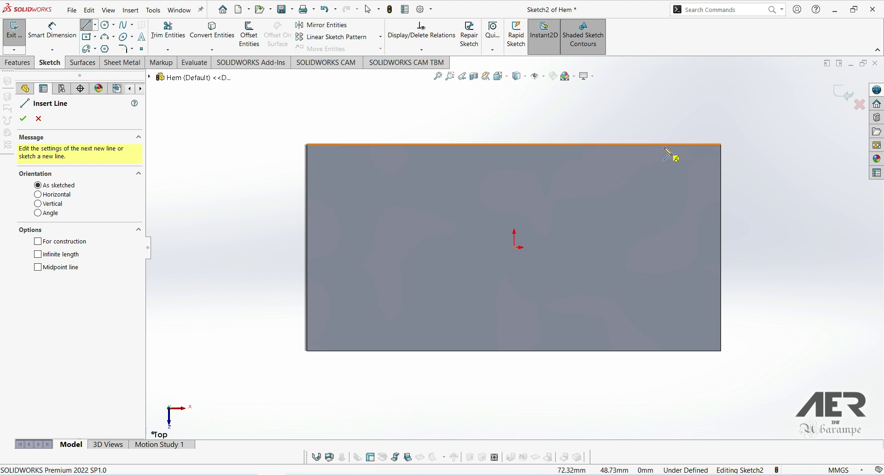
left_click(649, 145)
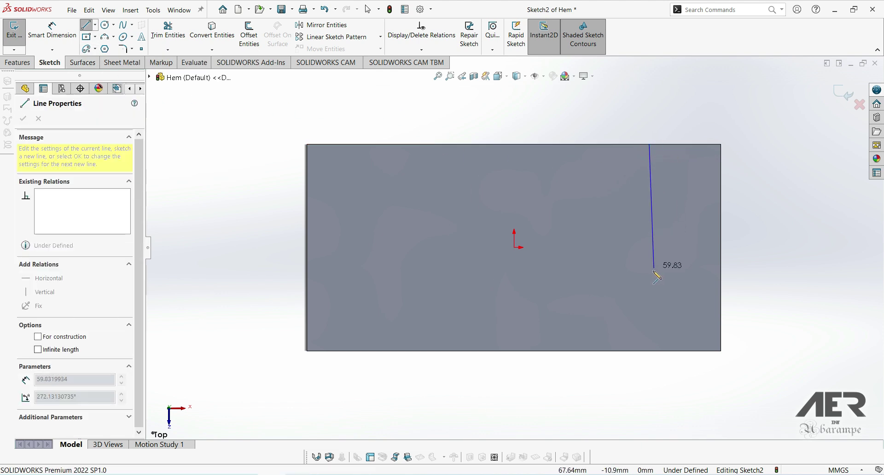
left_click(648, 351)
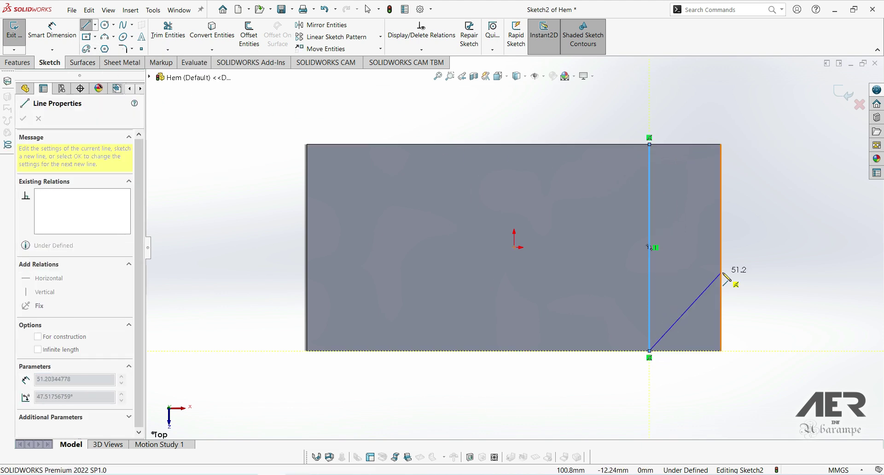
key("Escape")
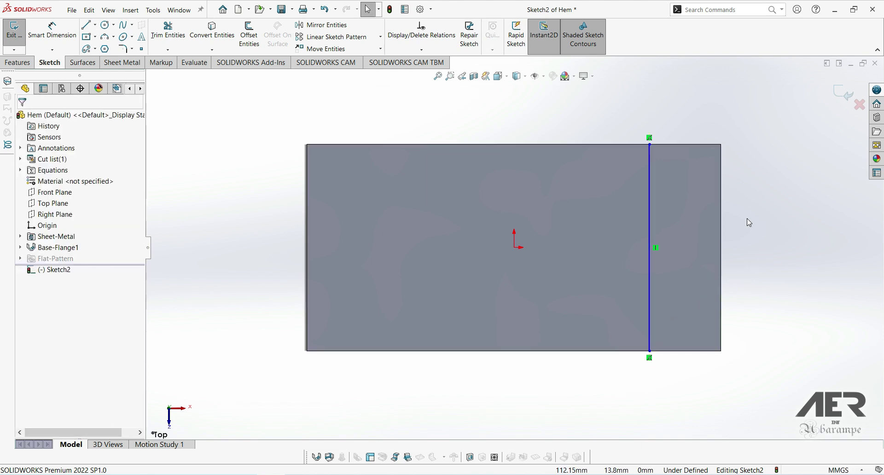
- Dimension the bend line 20 mm from the plate's right edge and return to Jog
right_click_drag(749, 222, 752, 166)
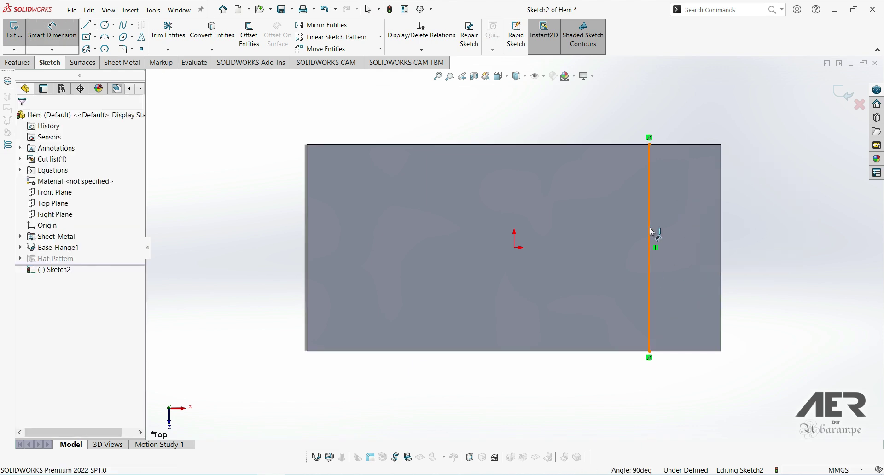
left_click(650, 227)
left_click(721, 253)
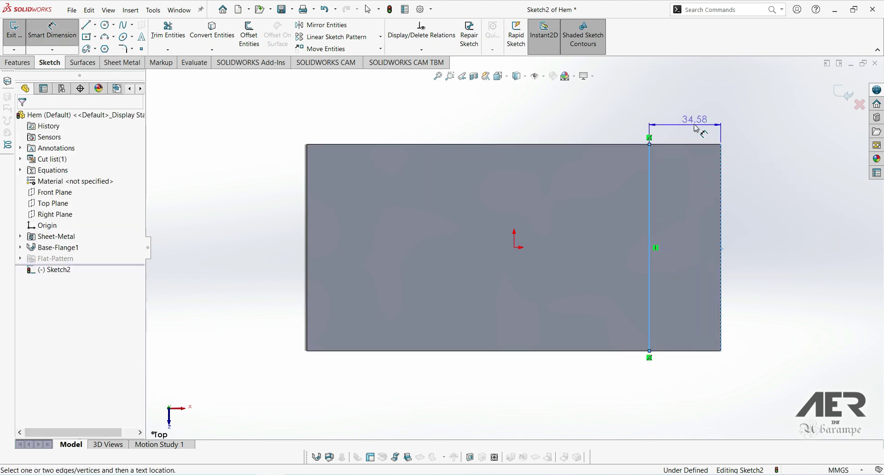
left_click(690, 94)
type("33")
key("Return")
double_click(698, 95)
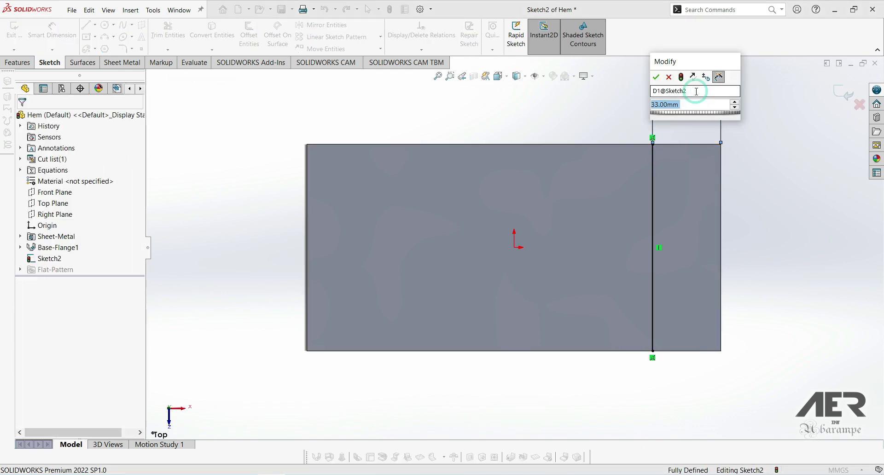
key("Return")
left_click(698, 95)
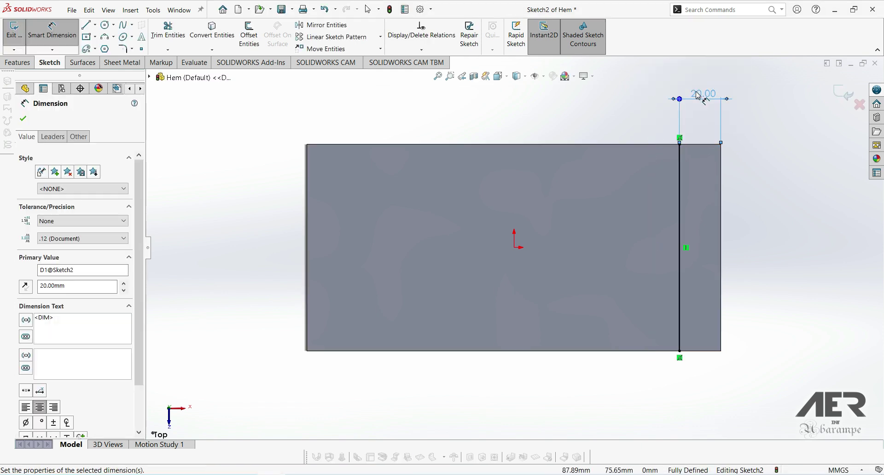
type("20")
key("Return")
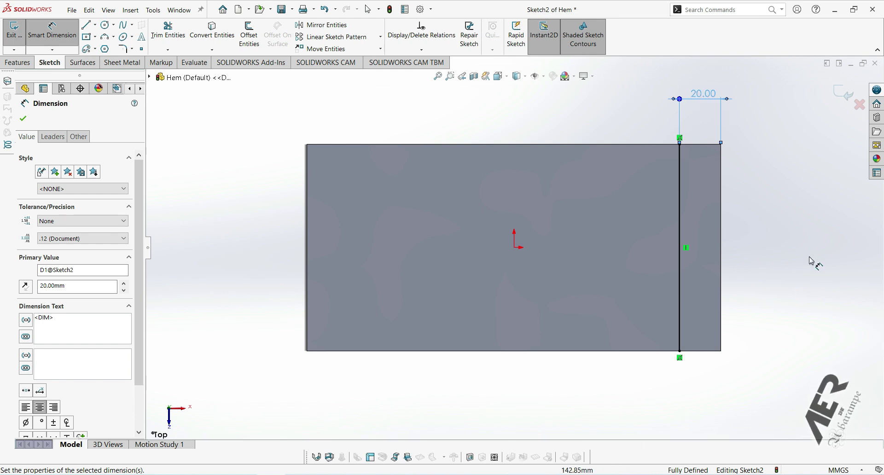
key("Escape")
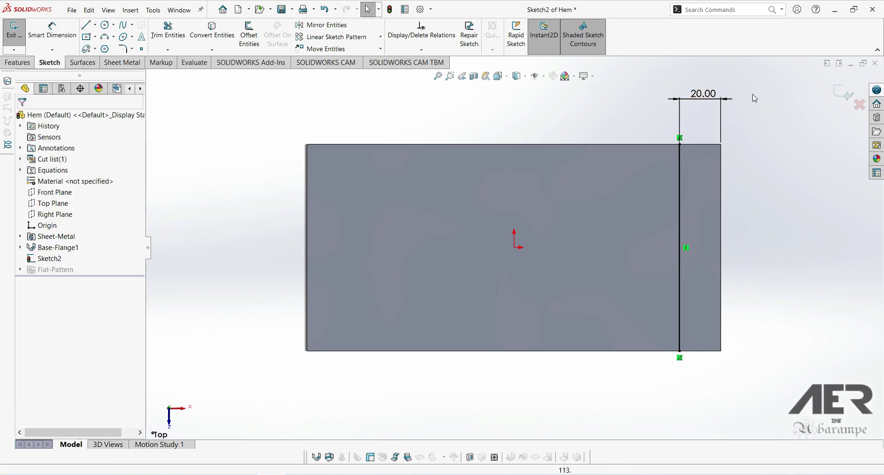
key("j")
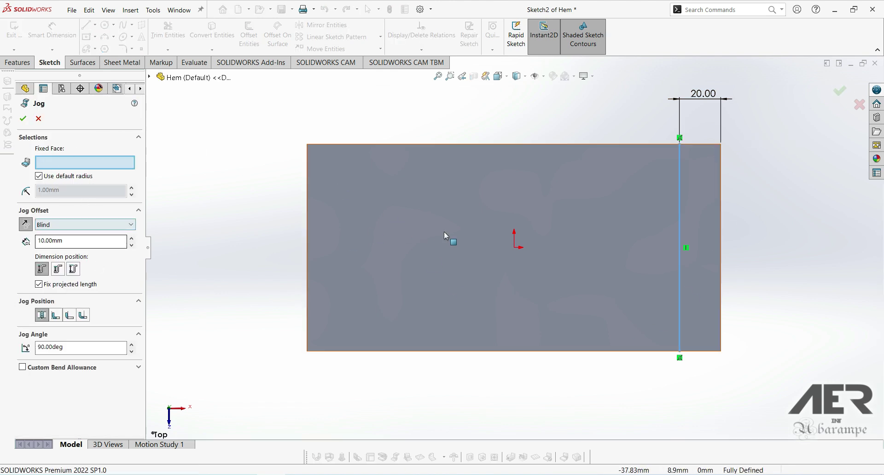
- Set the top face of Base-Flange1 as the Jog's fixed face
mouse_move(461, 243)
middle_mouse_down()
mouse_move(325, 226)
mouse_move(302, 290)
mouse_move(334, 184)
mouse_move(351, 263)
mouse_move(290, 290)
middle_mouse_up()
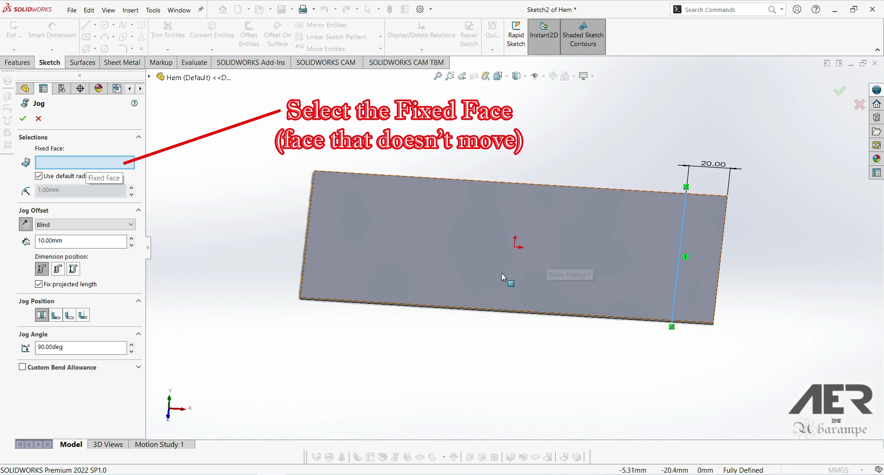
left_click(454, 225)
- View the jog preview from the Front orientation and zoom in on its offset
middle_click_drag(454, 225, 478, 231)
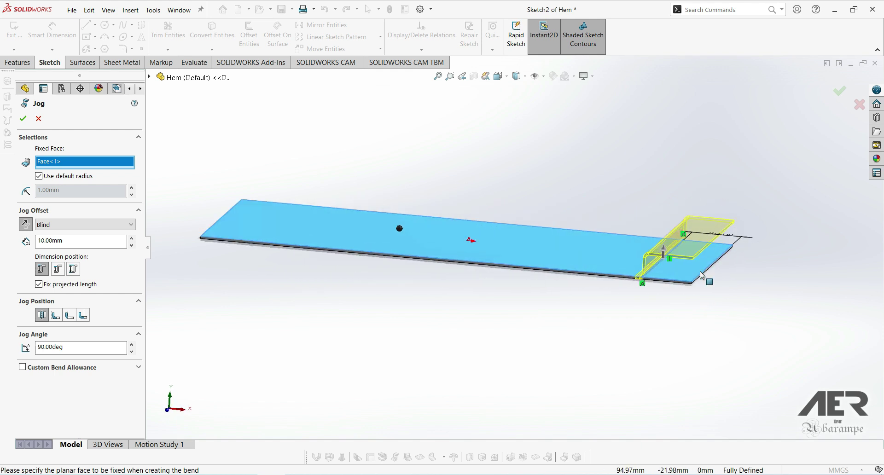
scroll(702, 276, "down", 3)
scroll(702, 271, "down", 2)
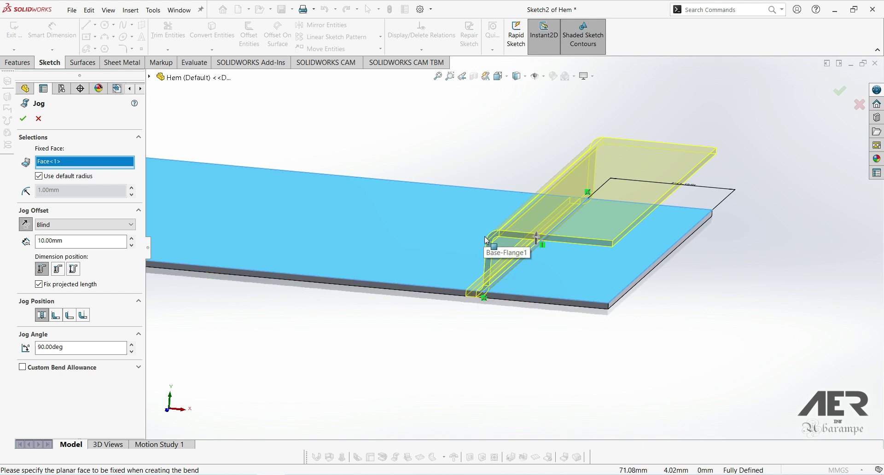
key("space")
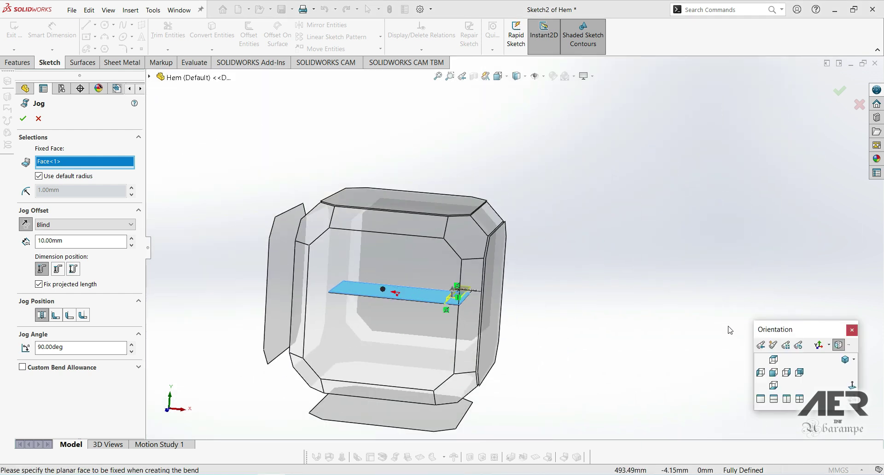
left_click(774, 372)
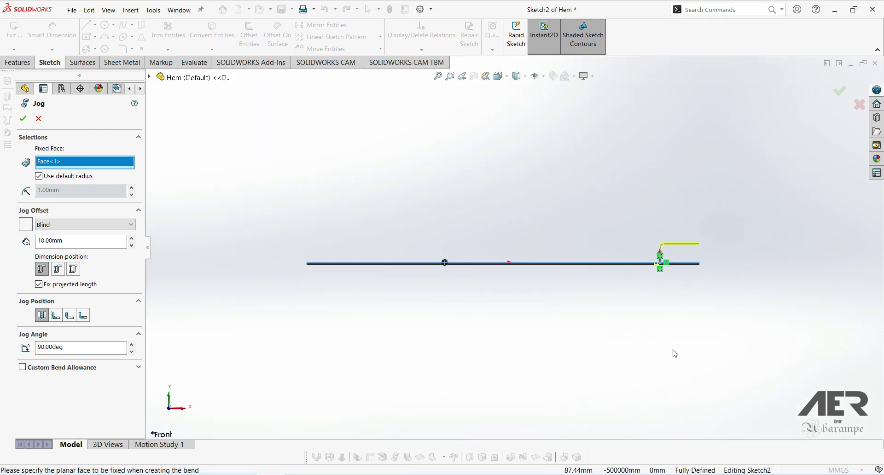
scroll(671, 236, "down", 6)
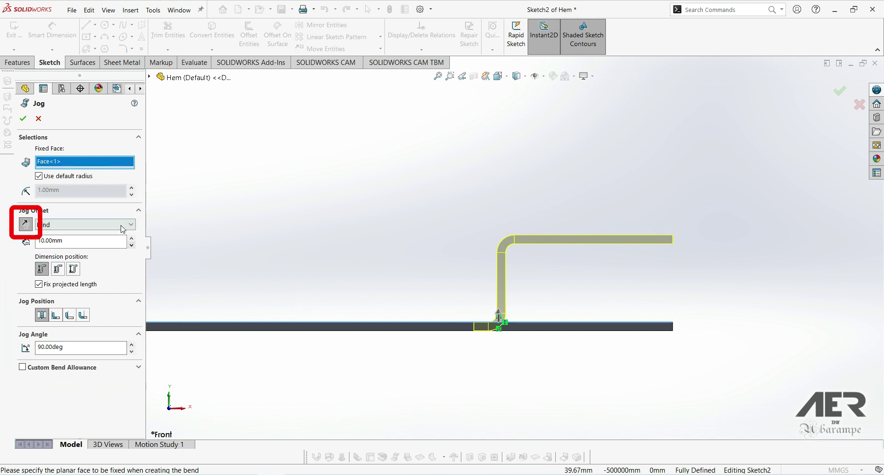
- Reverse the jog direction, restore the 10.00 mm offset, and switch to Overall dimension position
left_click(26, 230)
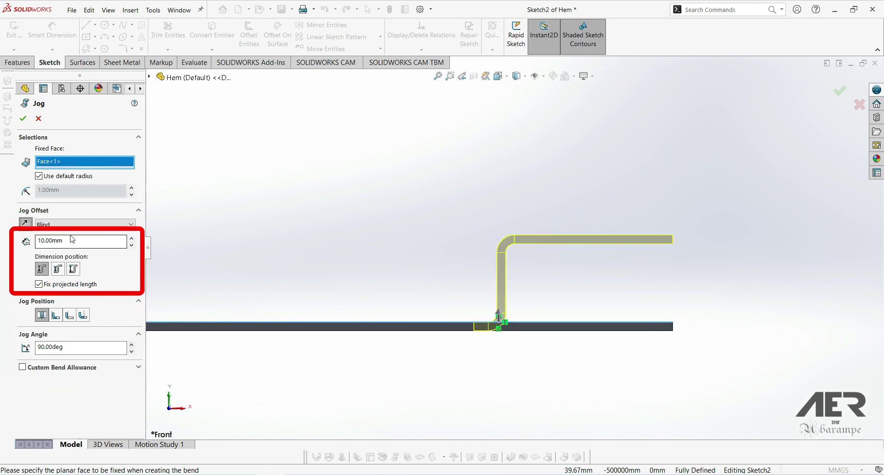
left_click(132, 238)
left_click(132, 239)
left_click(132, 245)
left_click(132, 245)
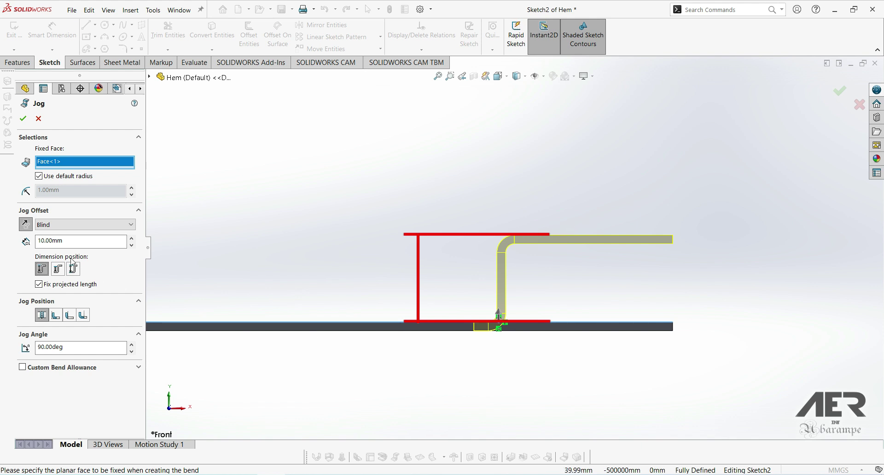
left_click(57, 269)
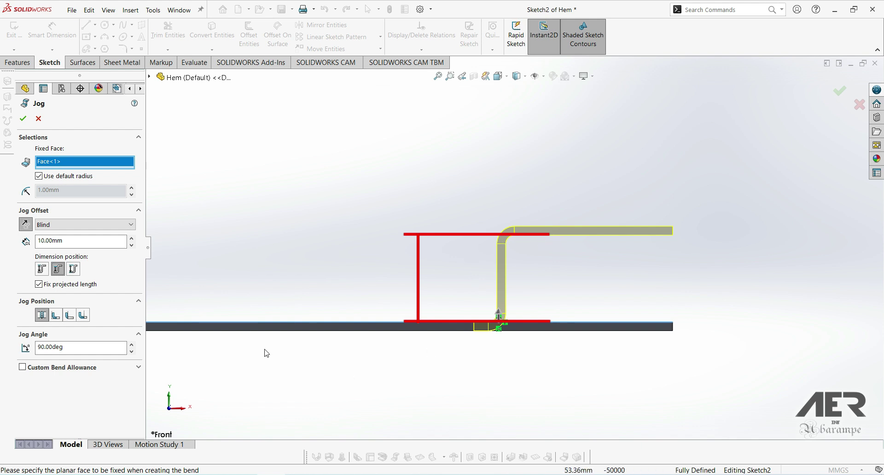
left_click(73, 269)
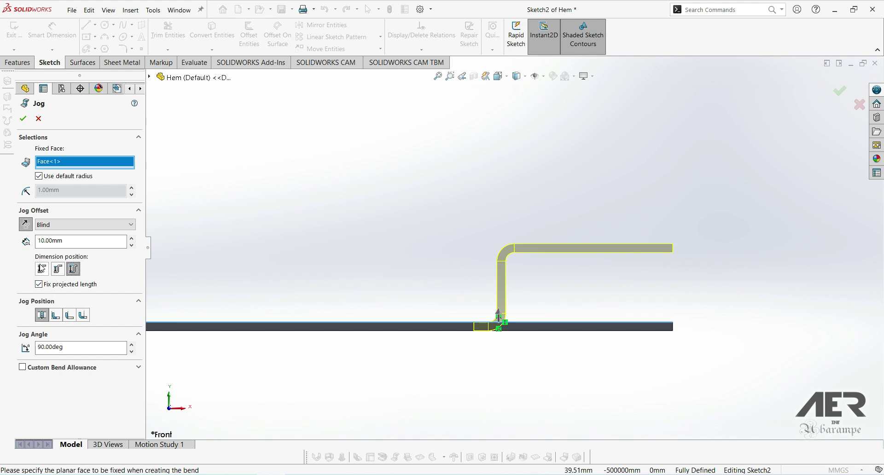
- Compare dimension positions with Fix projected length off, then restore the default with it on
left_click(41, 269)
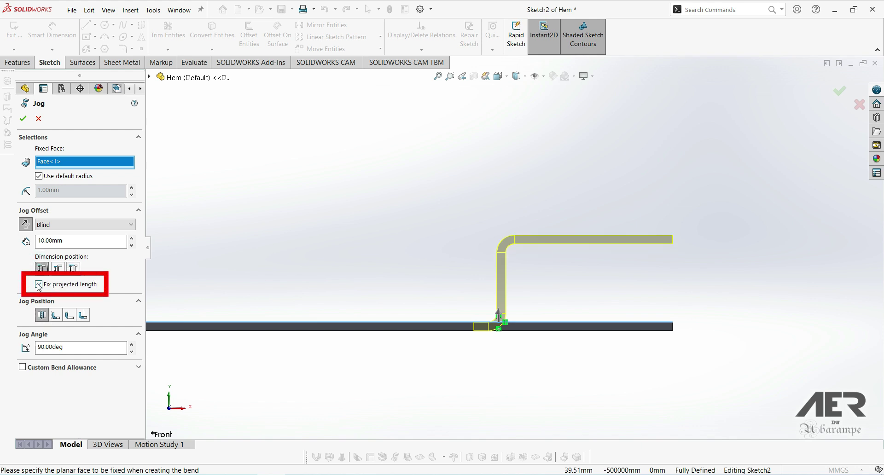
left_click(39, 285)
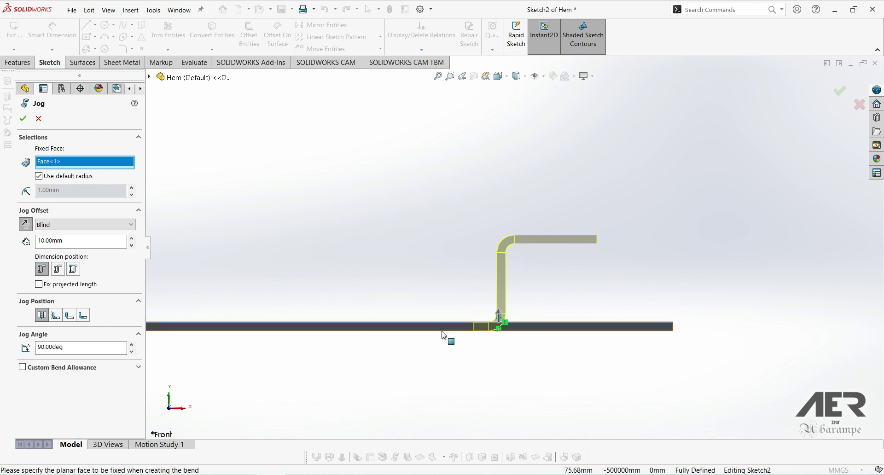
left_click(58, 269)
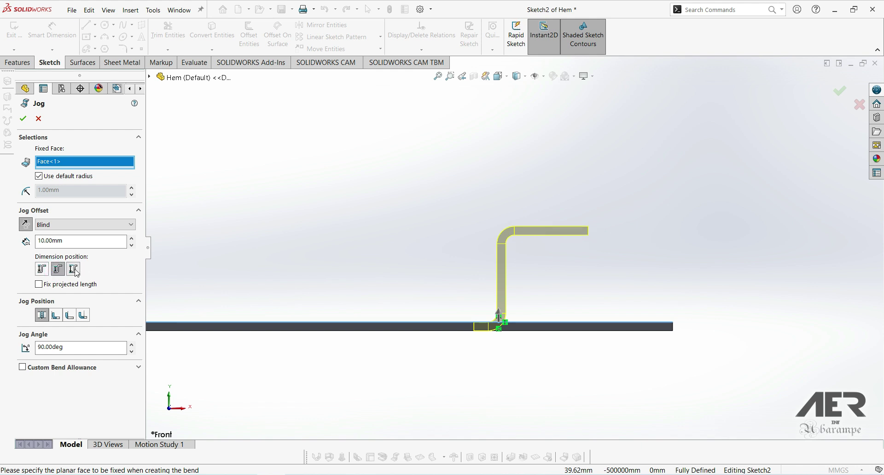
left_click(74, 269)
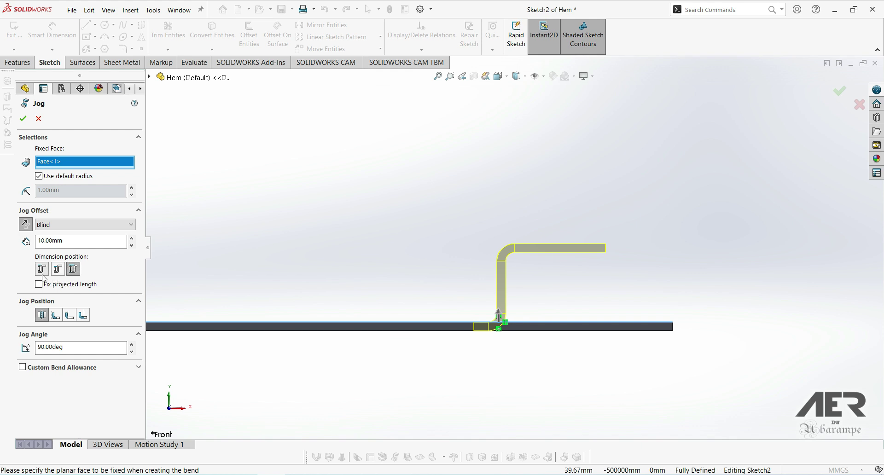
left_click(42, 273)
left_click(40, 285)
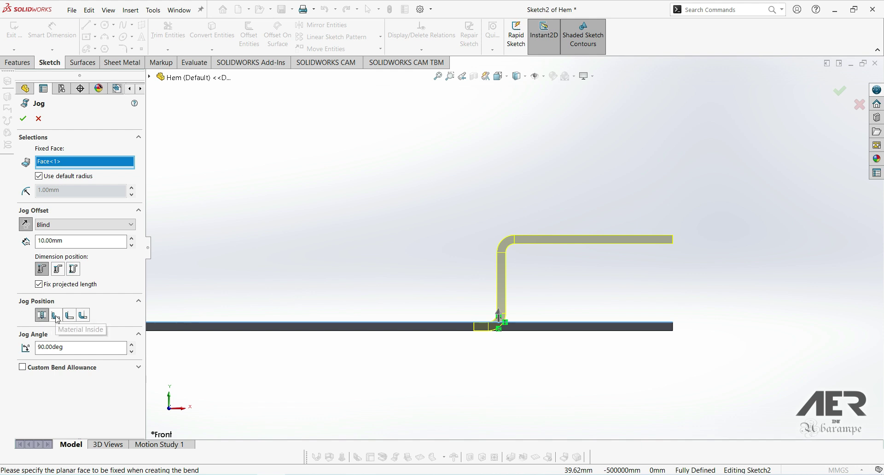
left_click(56, 317)
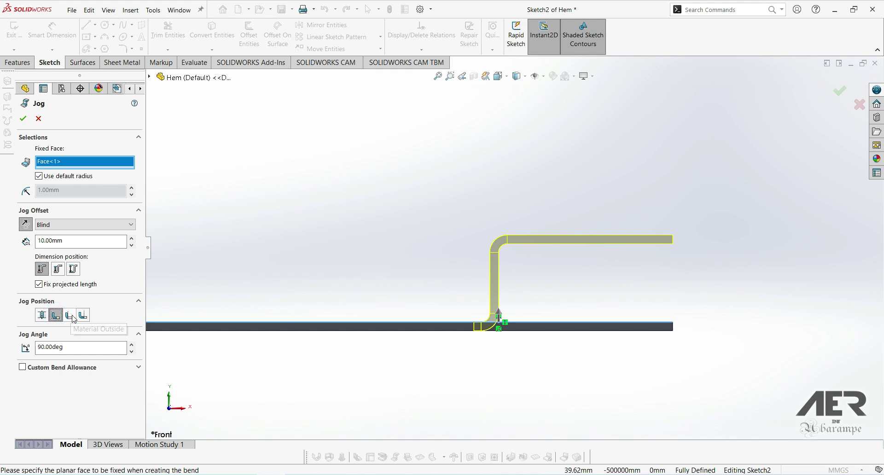
left_click(70, 316)
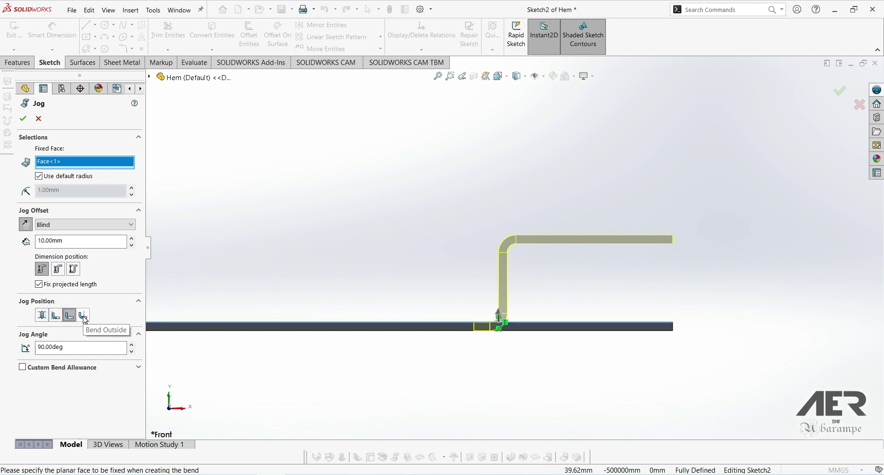
left_click(84, 316)
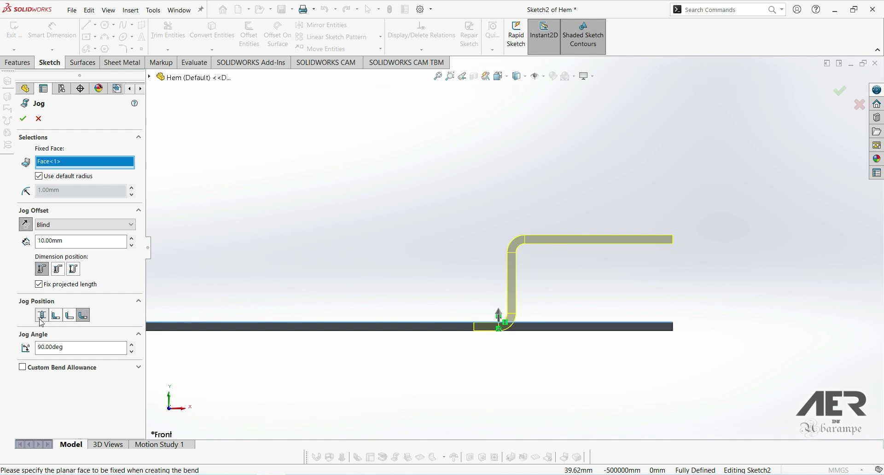
left_click(41, 317)
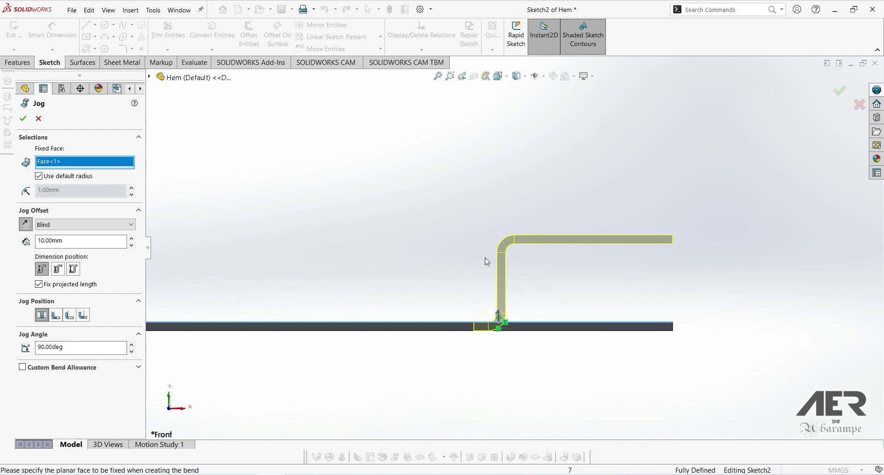
- Set the Jog Angle to 60° and click OK to create Jog1
double_click(79, 347)
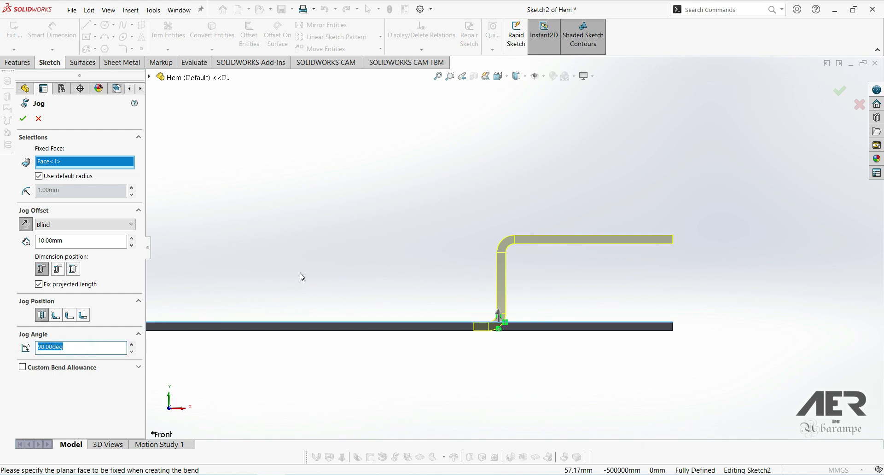
type("60")
key("Return")
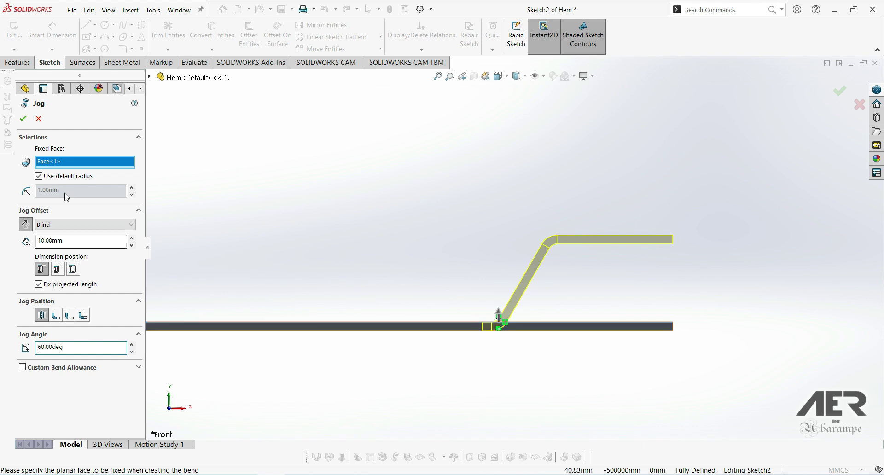
left_click(23, 121)
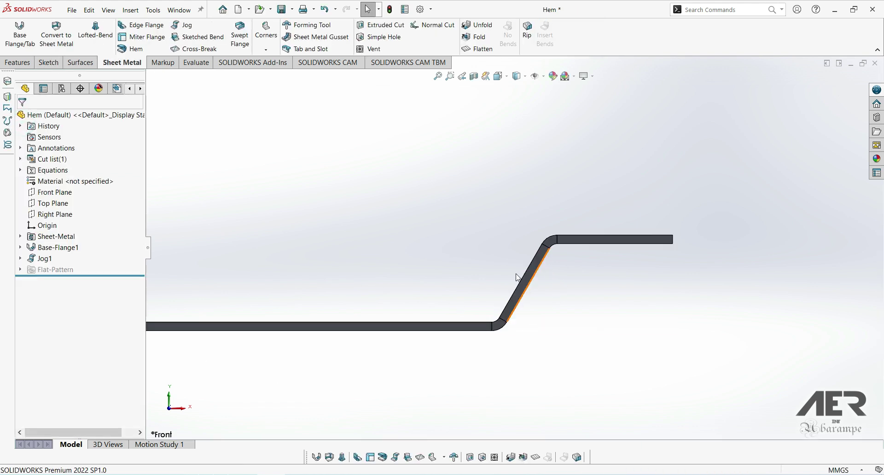
- Orbit the part, expand Jog1 to reveal Sketch2, JogBend1 and JogBend2, and highlight Sketch2
mouse_move(443, 265)
middle_mouse_down()
mouse_move(451, 288)
mouse_move(438, 220)
mouse_move(498, 285)
mouse_move(452, 265)
middle_mouse_up()
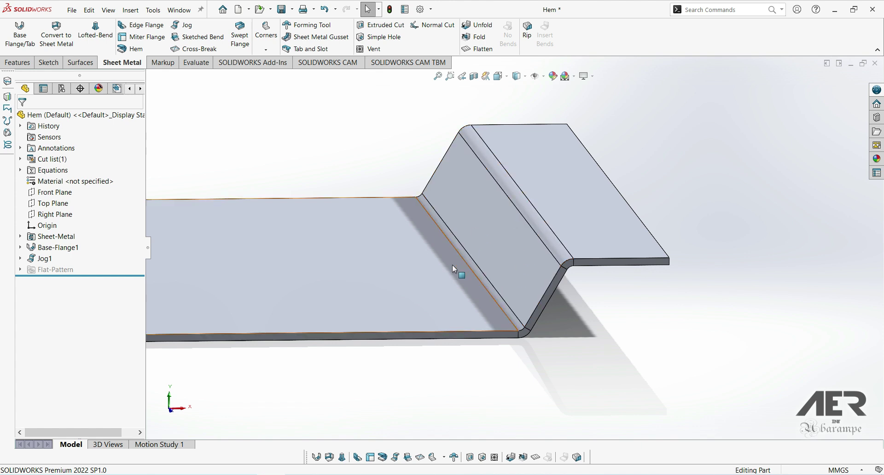
left_click(21, 258)
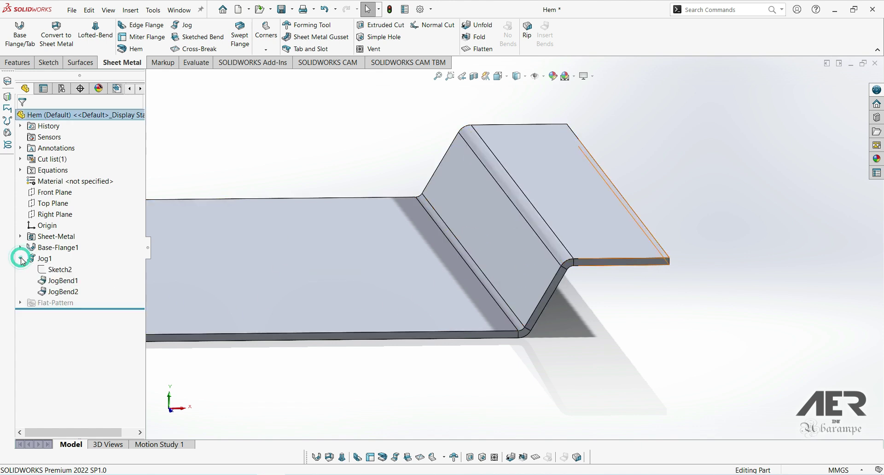
left_click(55, 272)
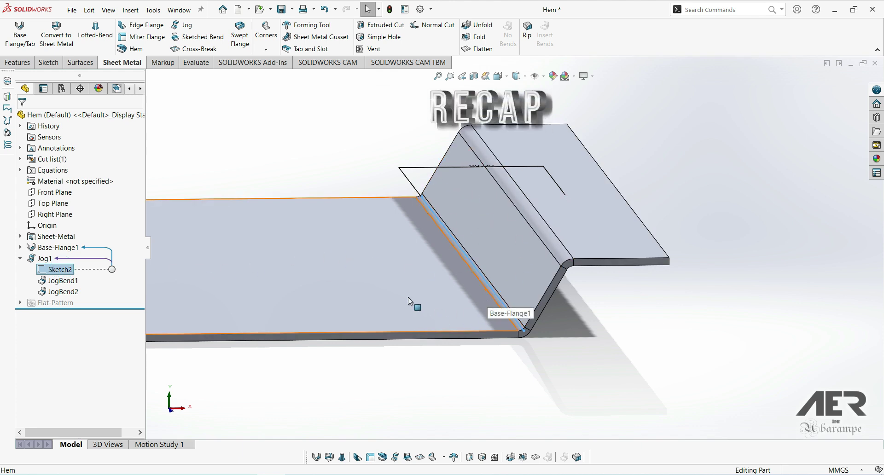
- Highlight JogBend1 and then JogBend2 on the model from the Jog1 tree
scroll(400, 313, "up", 1)
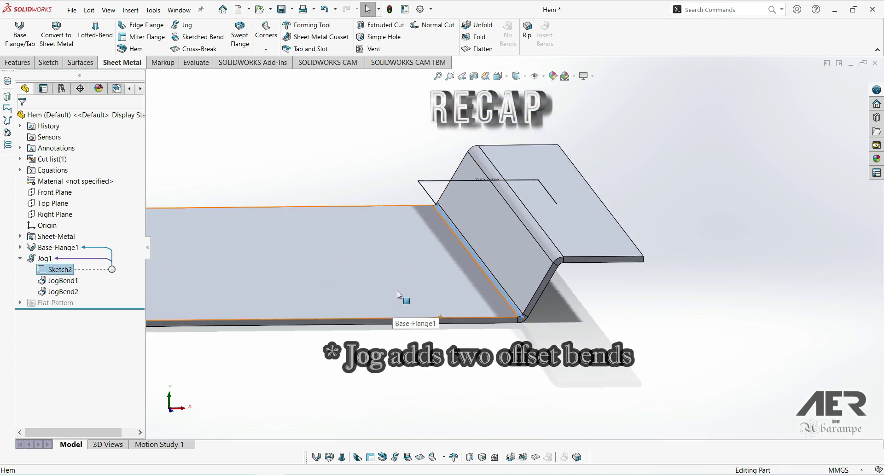
left_click(62, 280)
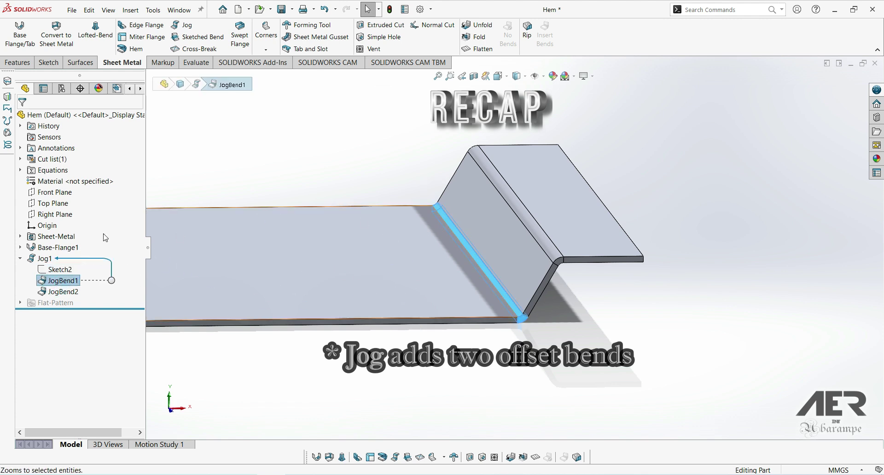
left_click(61, 292)
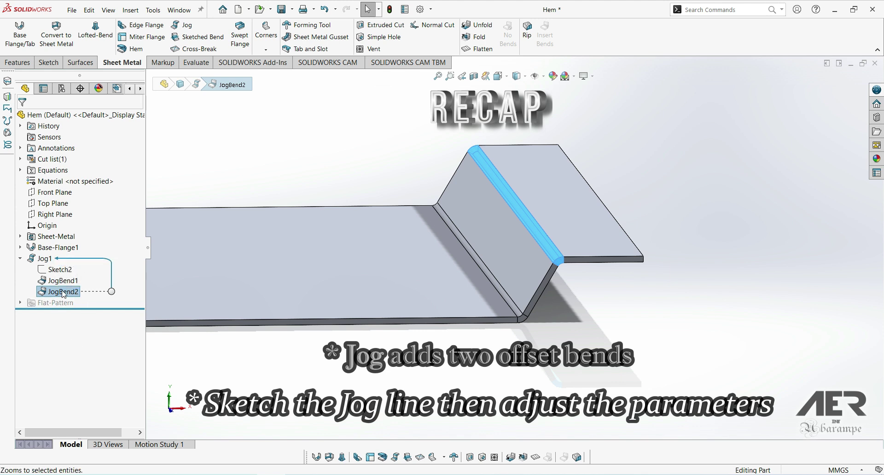
- Show Jog1's 10.00 mm offset and 60° angle dimensions, then collapse the Jog1 node
left_click(47, 258)
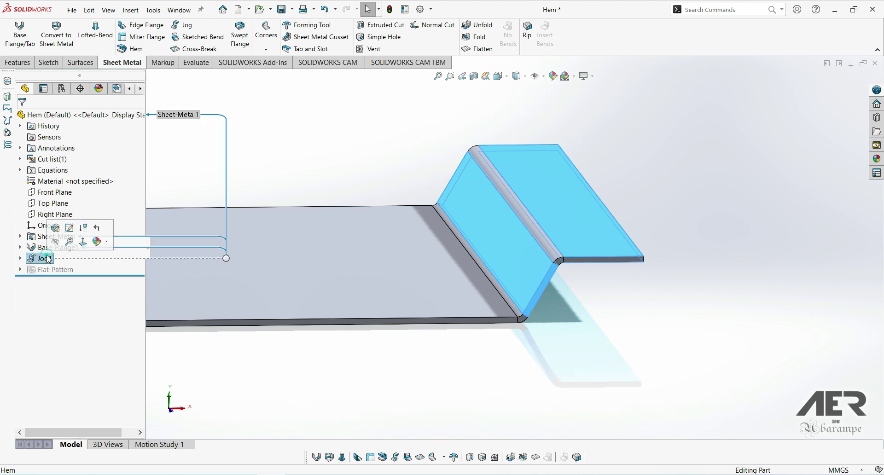
double_click(47, 258)
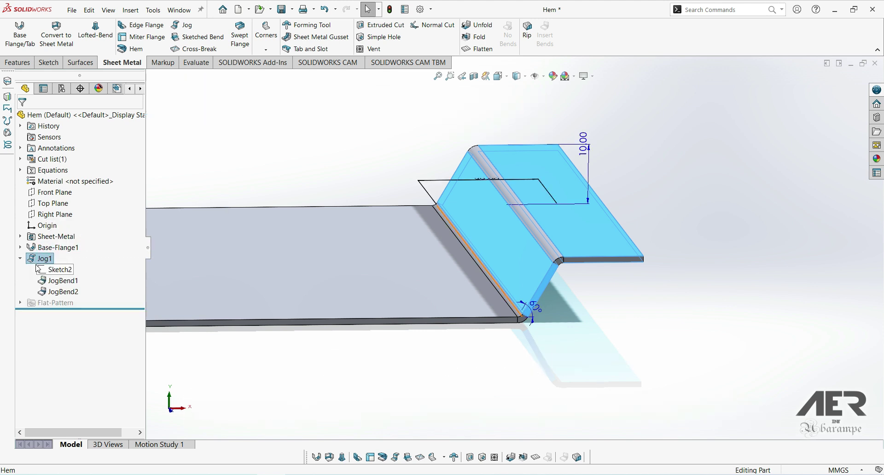
left_click(20, 258)
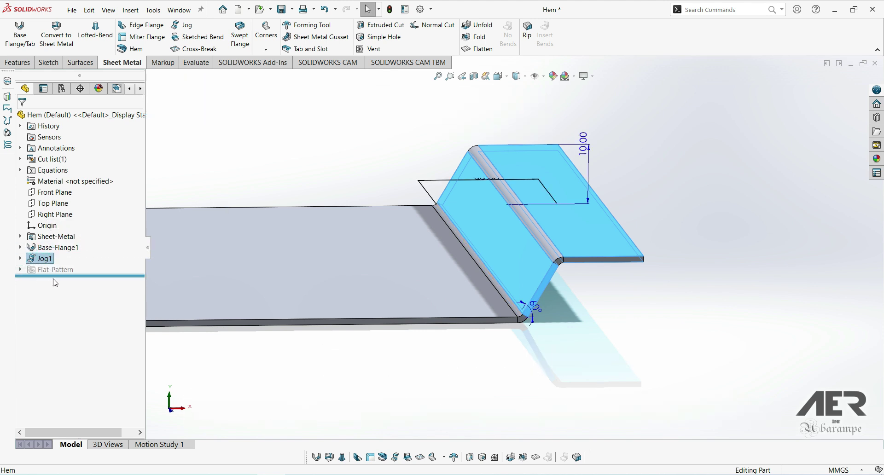